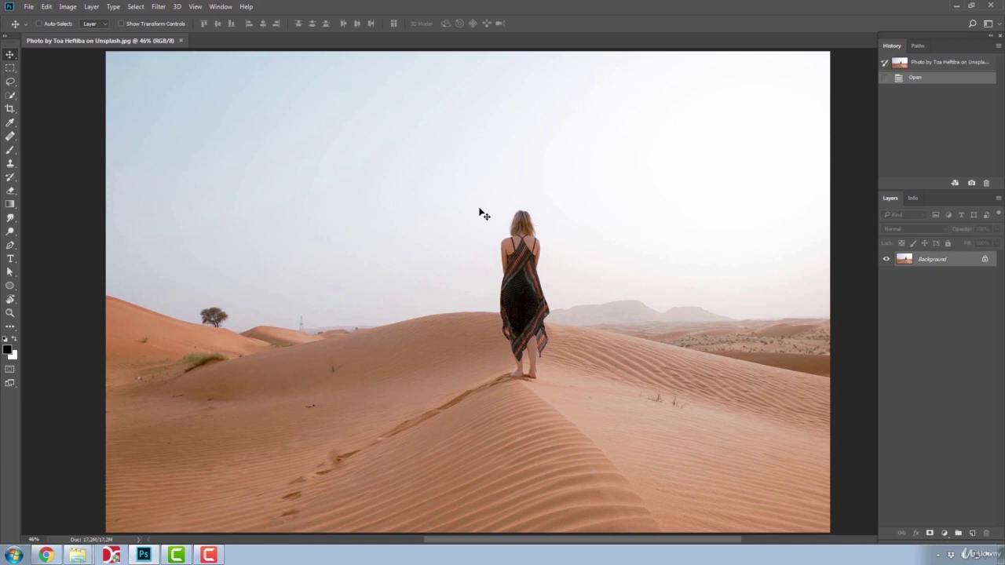
- Select the woman's hair, shoulders and dress with the Quick Selection tool
key(ctrl+1)
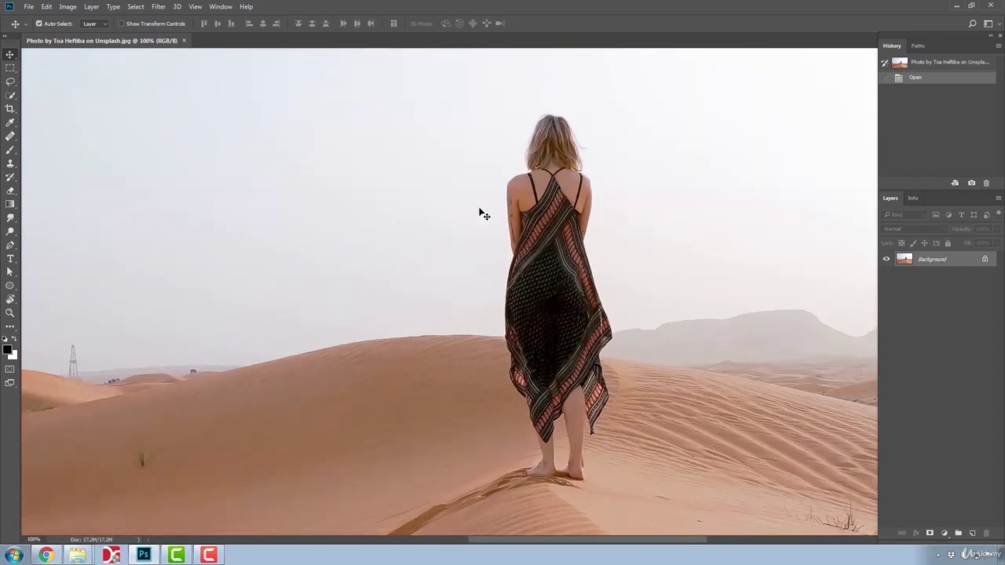
drag(665, 202, 608, 220)
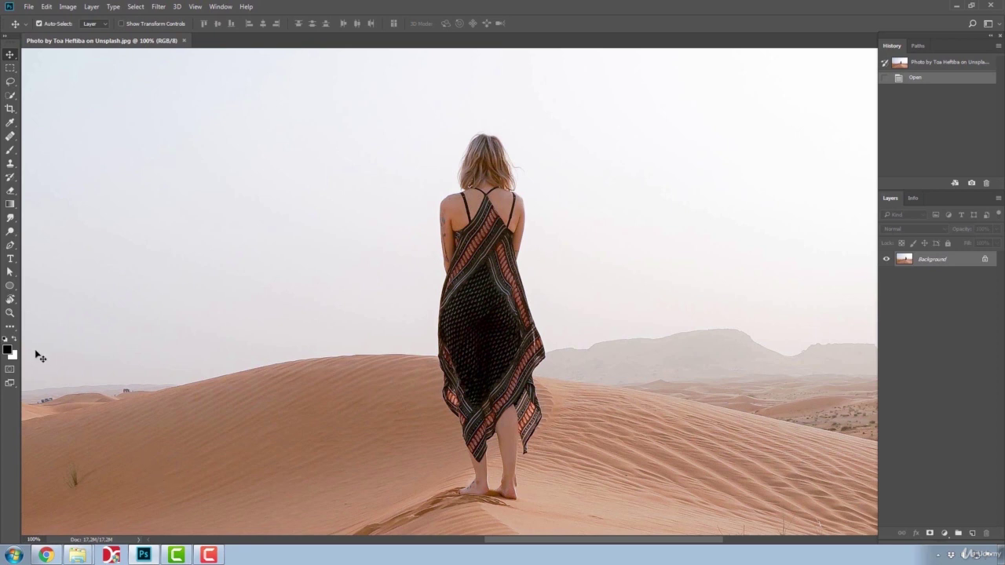
click(10, 313)
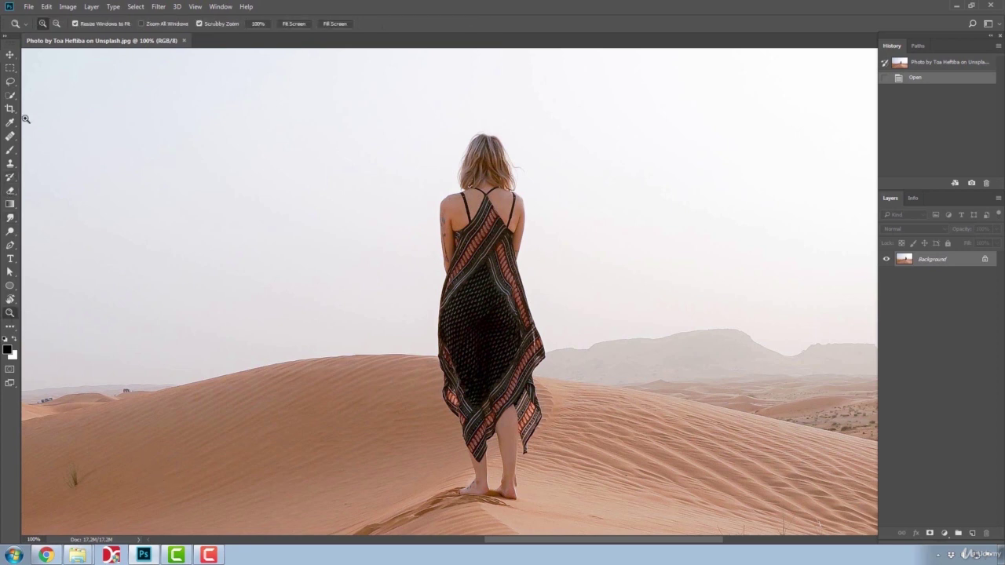
click(11, 95)
right_click(10, 96)
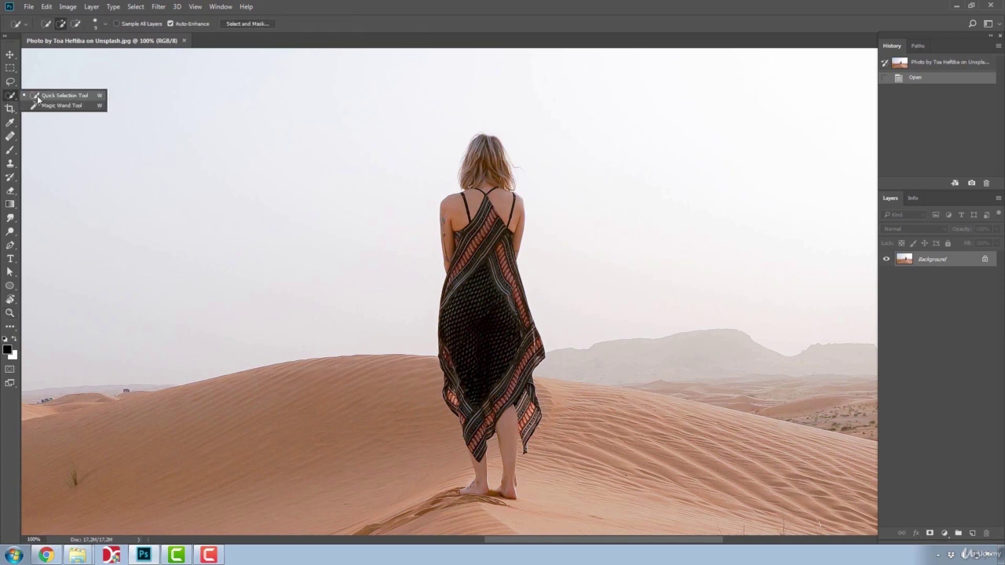
click(38, 98)
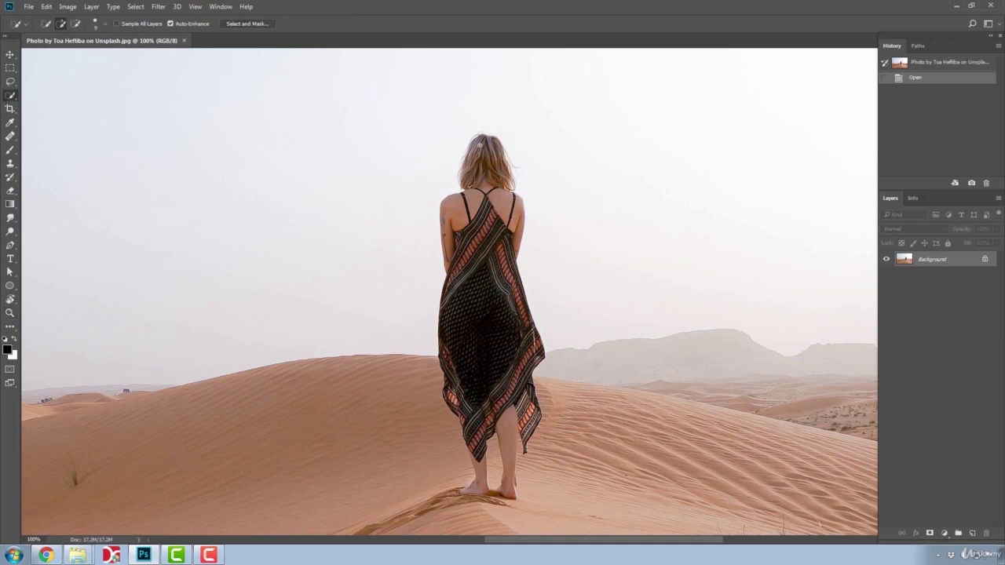
mouse_move(479, 146)
mouse_down()
mouse_move(479, 272)
mouse_move(500, 383)
mouse_move(474, 411)
mouse_up()
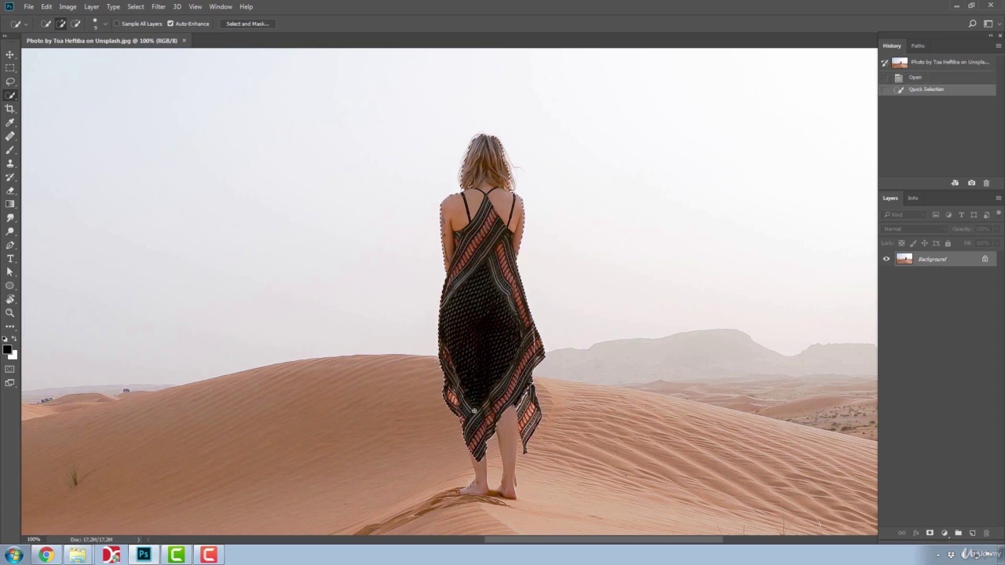
- Add the woman's legs, feet and the dress's lower corner to the selection
click(509, 412)
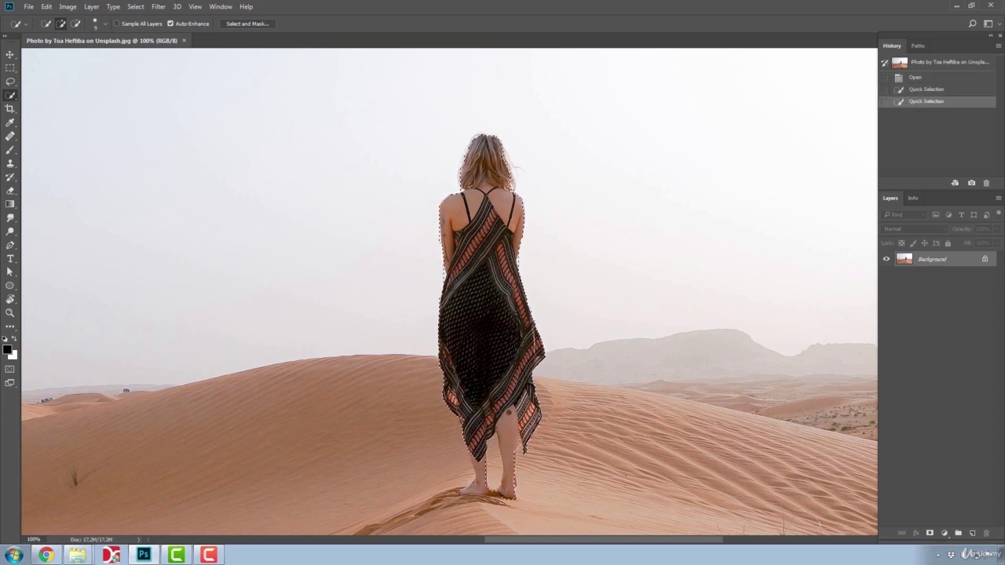
click(510, 440)
click(476, 485)
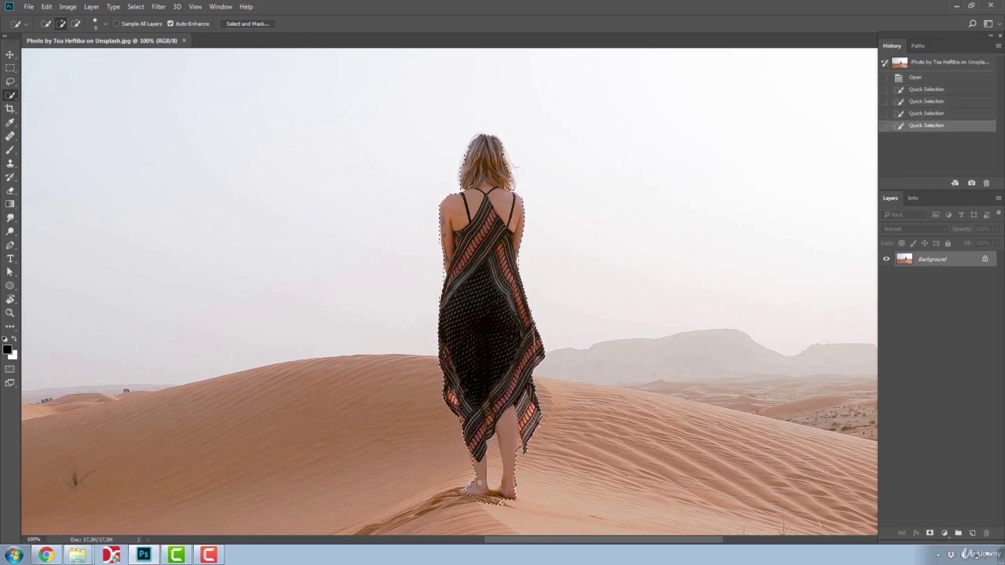
click(526, 440)
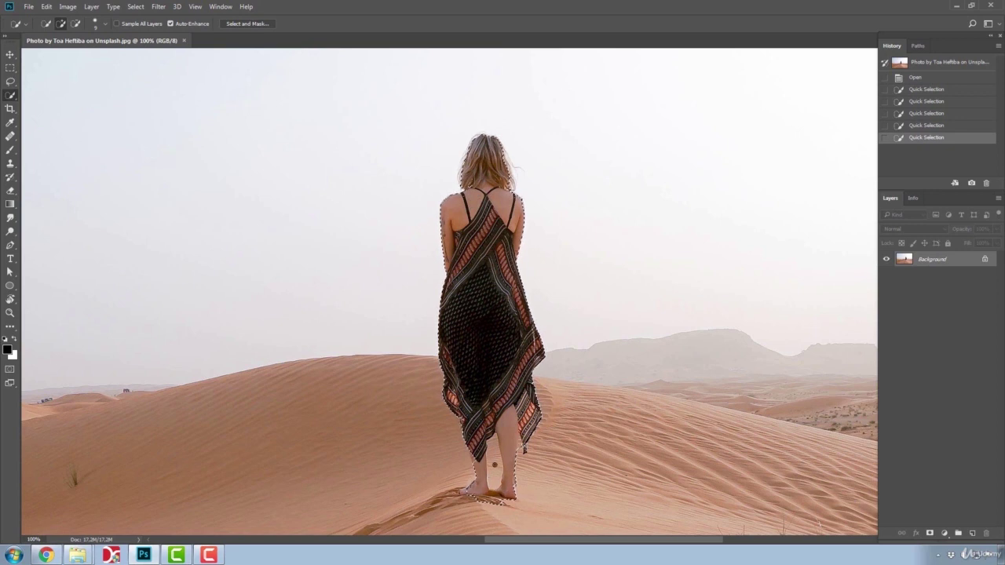
- Subtract the sand below the woman's feet and the gap between her legs from the selection
key(alt)
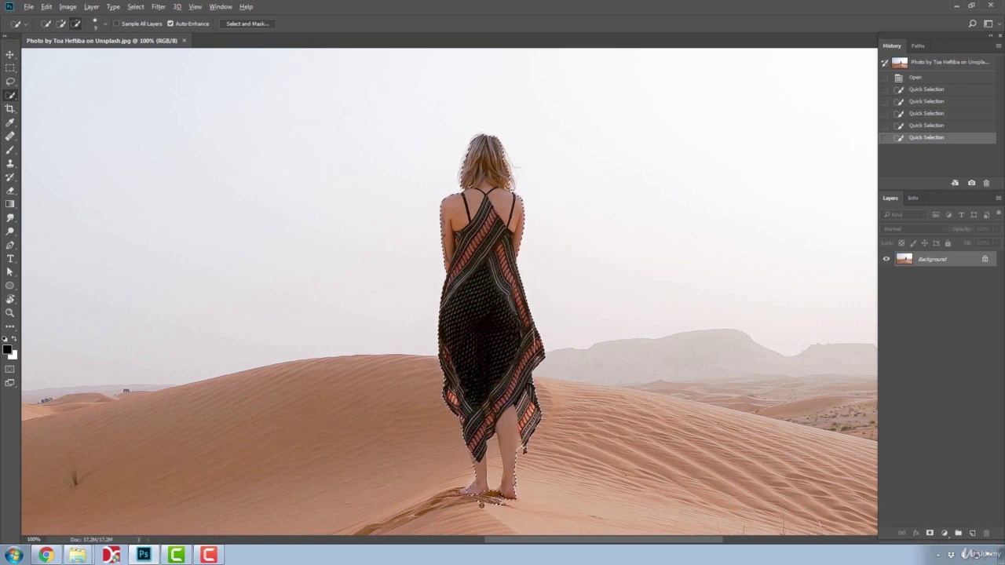
click(482, 504)
click(483, 499)
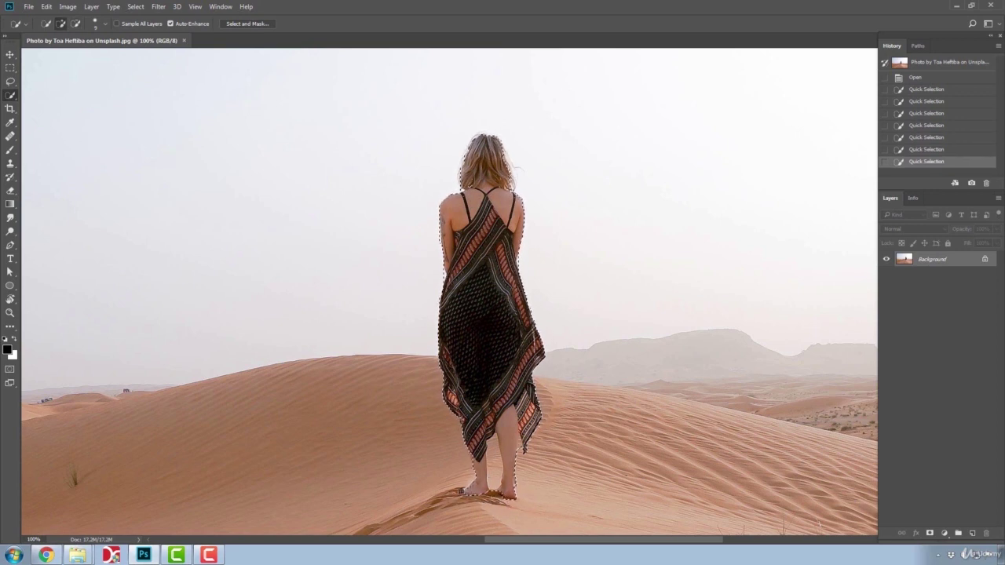
click(487, 483)
click(493, 464)
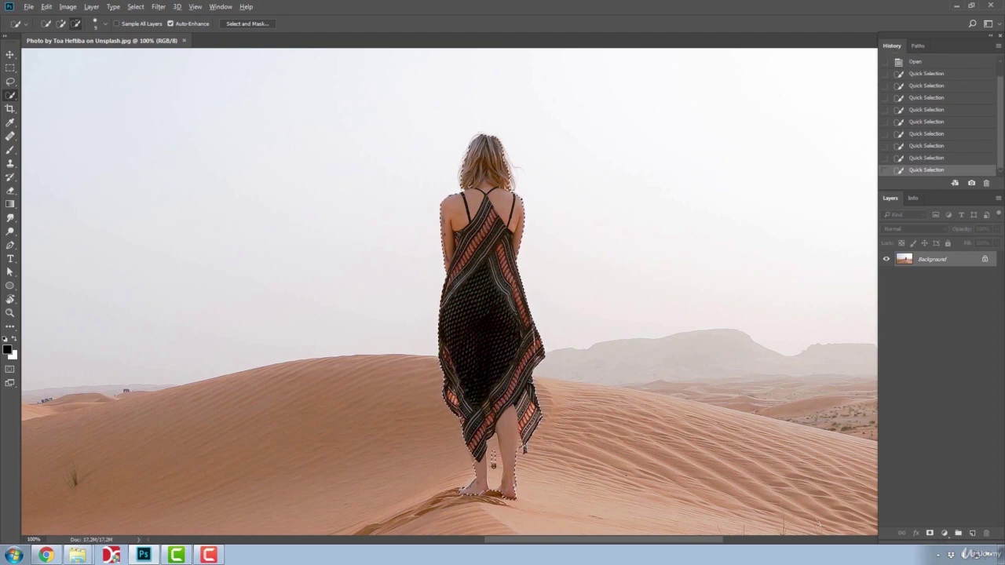
click(490, 443)
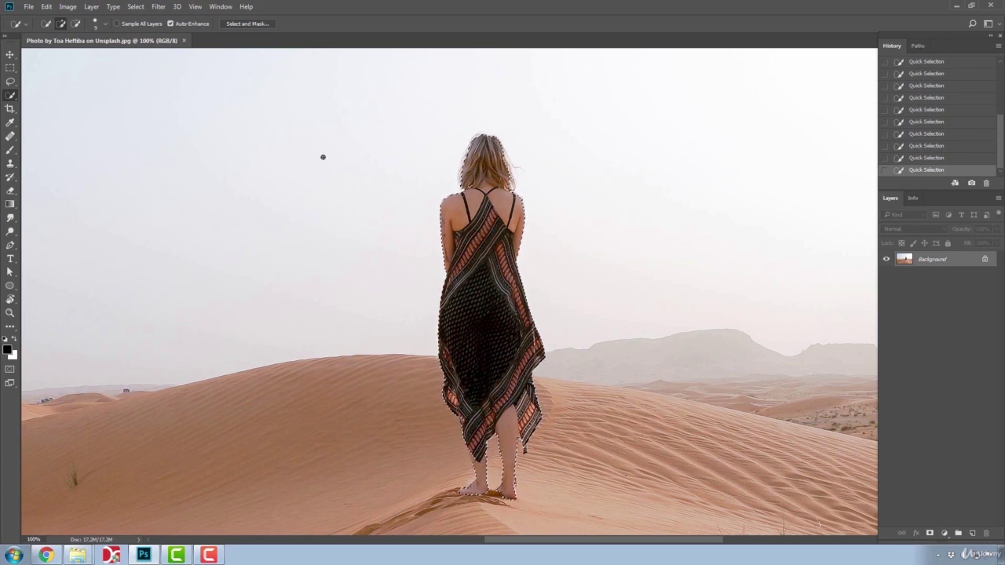
- Open the woman's selection in the Select and Mask workspace
click(136, 7)
mouse_move(158, 6)
click(334, 13)
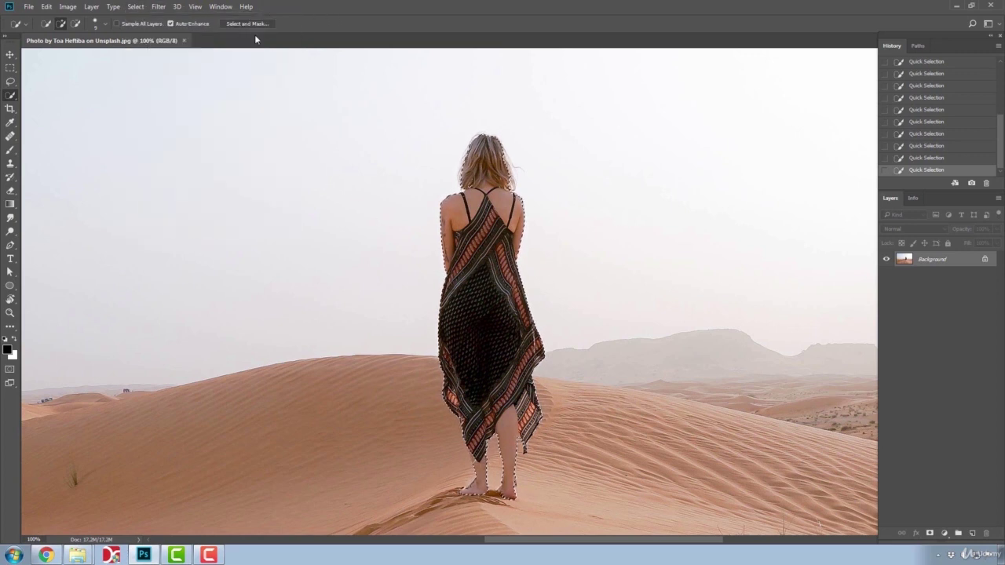
click(132, 7)
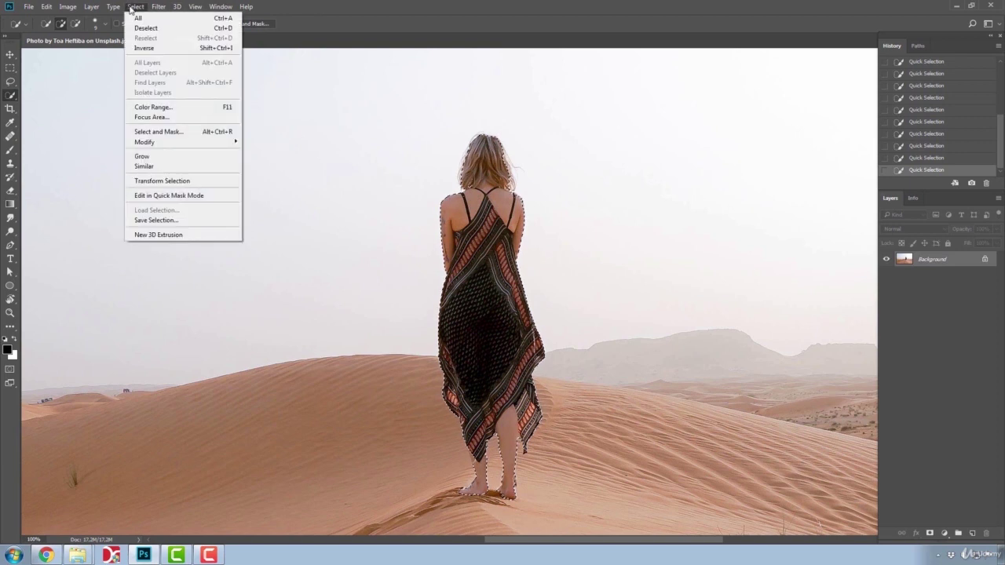
click(161, 131)
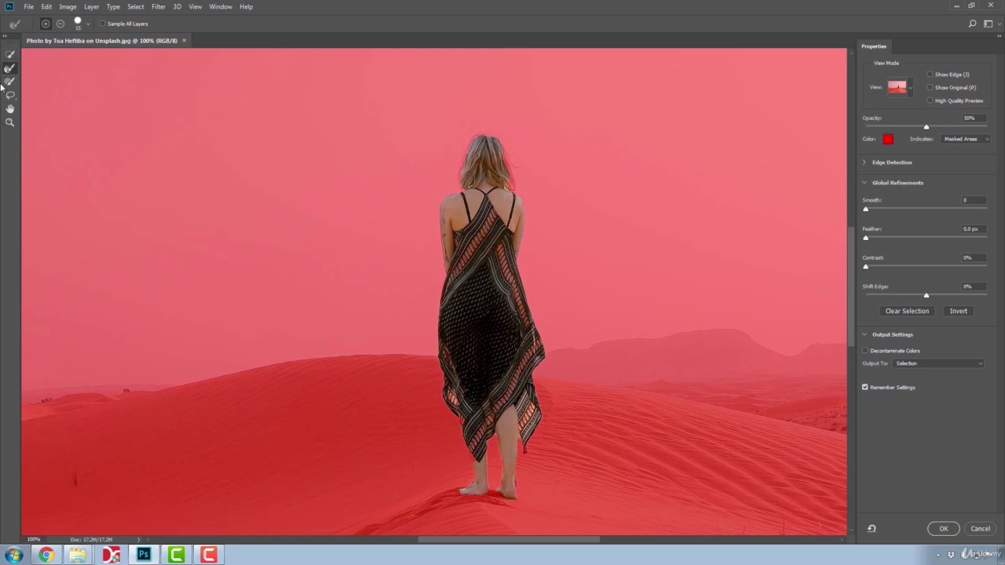
click(81, 26)
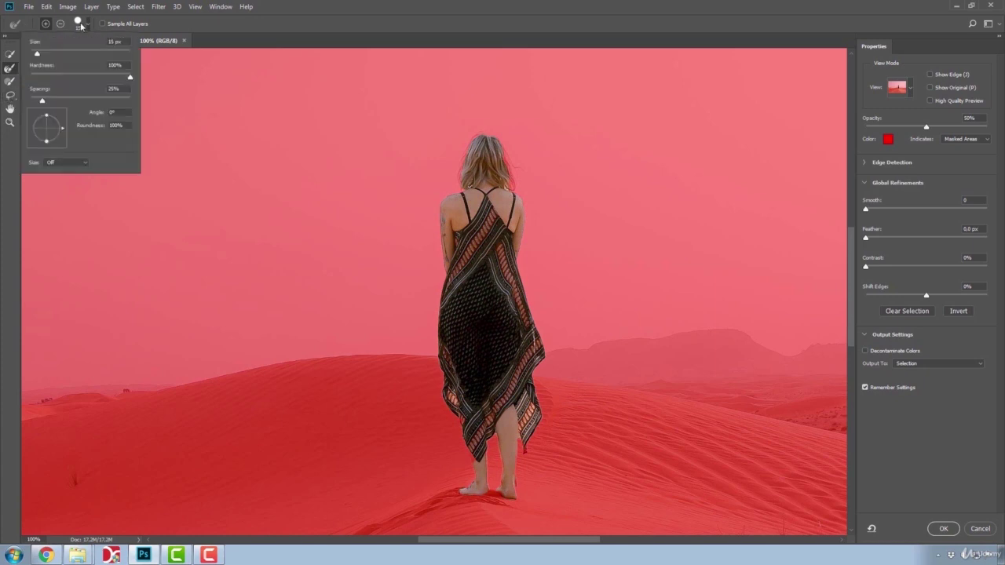
click(248, 26)
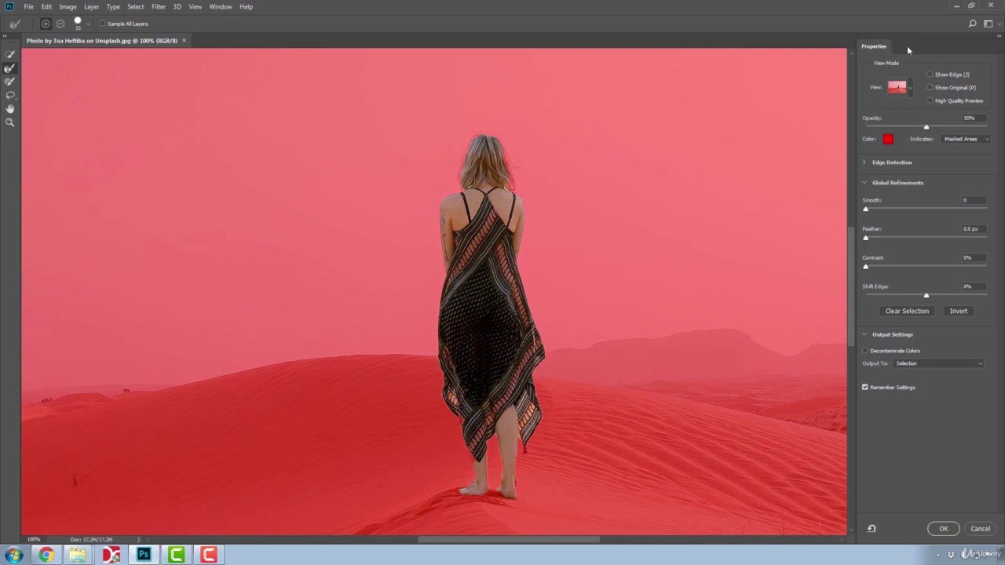
click(910, 89)
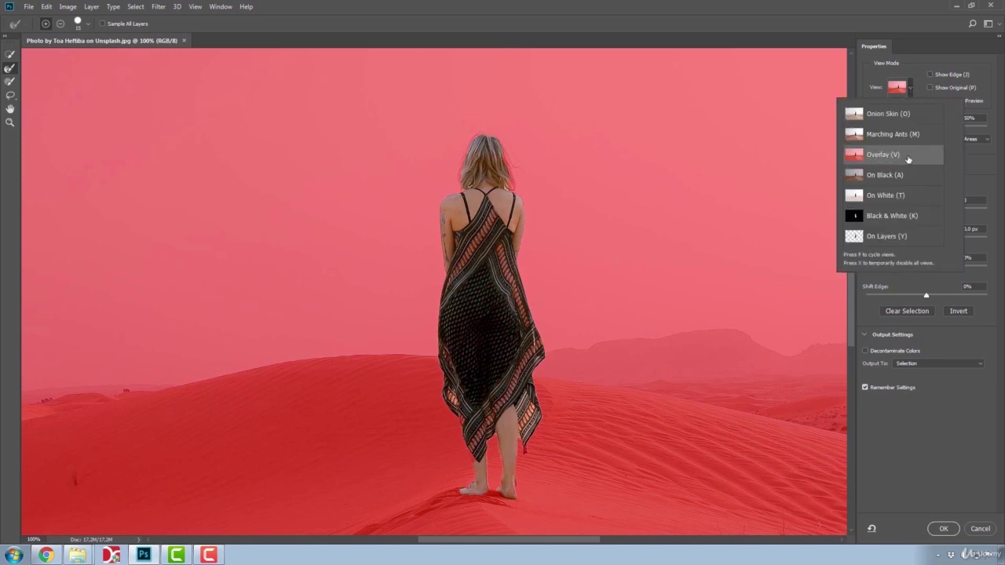
click(878, 76)
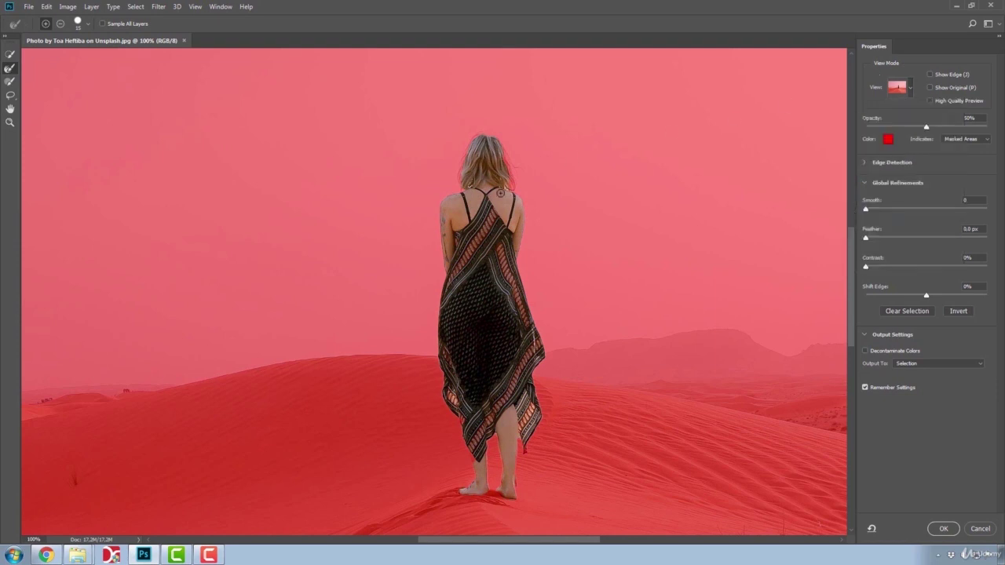
- Refine the selection edge around the woman's hair with the Refine Edge Brush at size 10
key(ctrl+minus)
key(ctrl+minus)
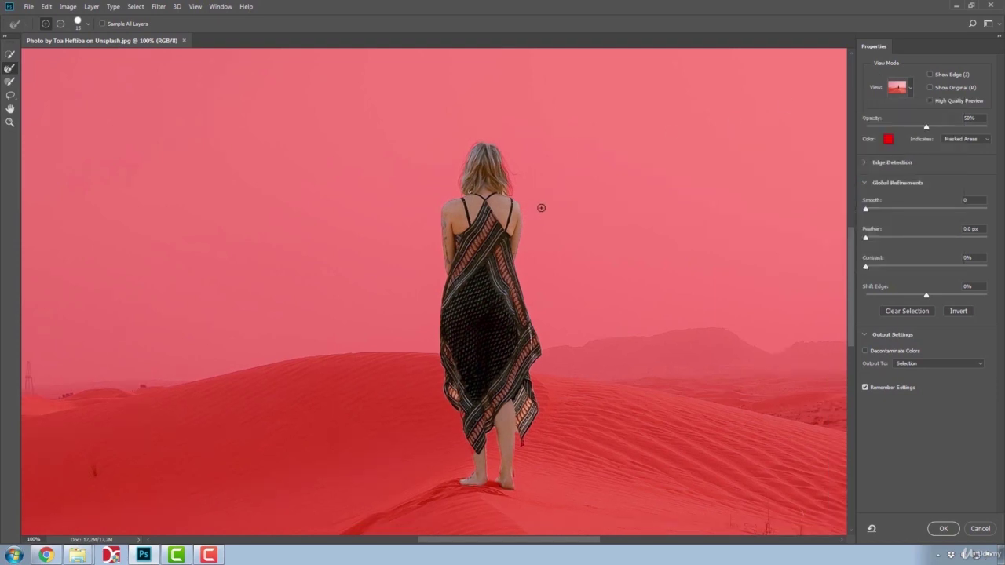
key(ctrl+minus)
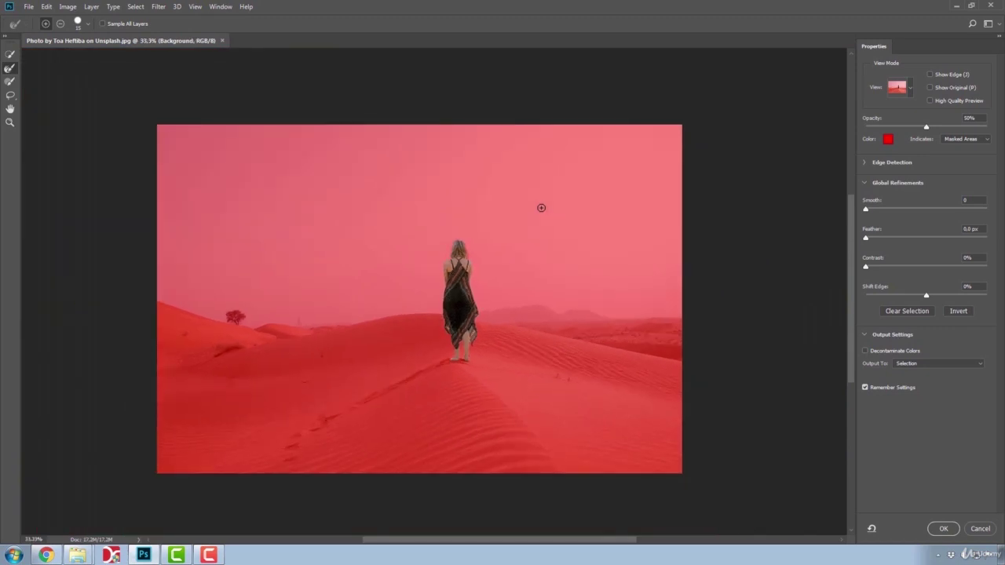
key(ctrl+plus)
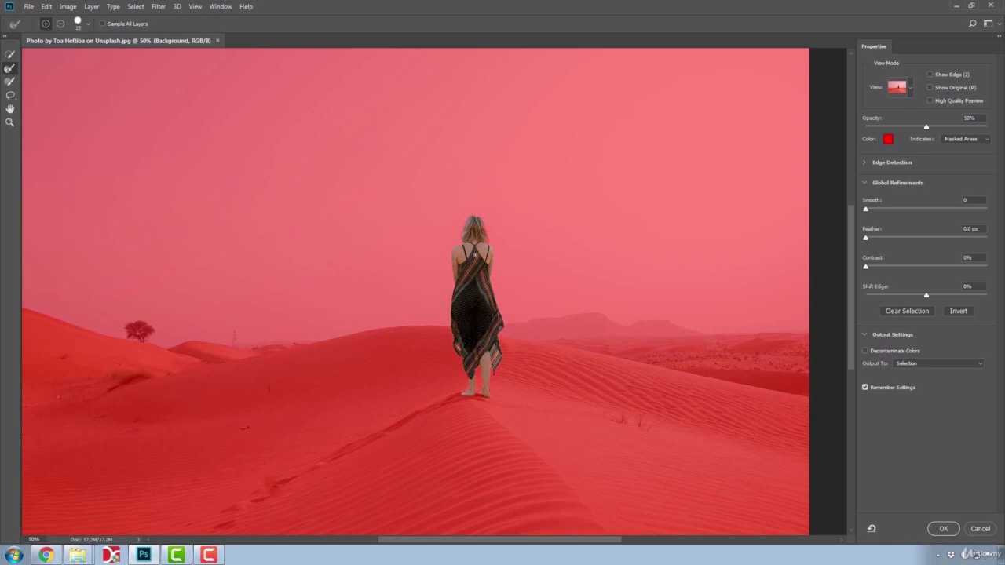
key(ctrl+plus)
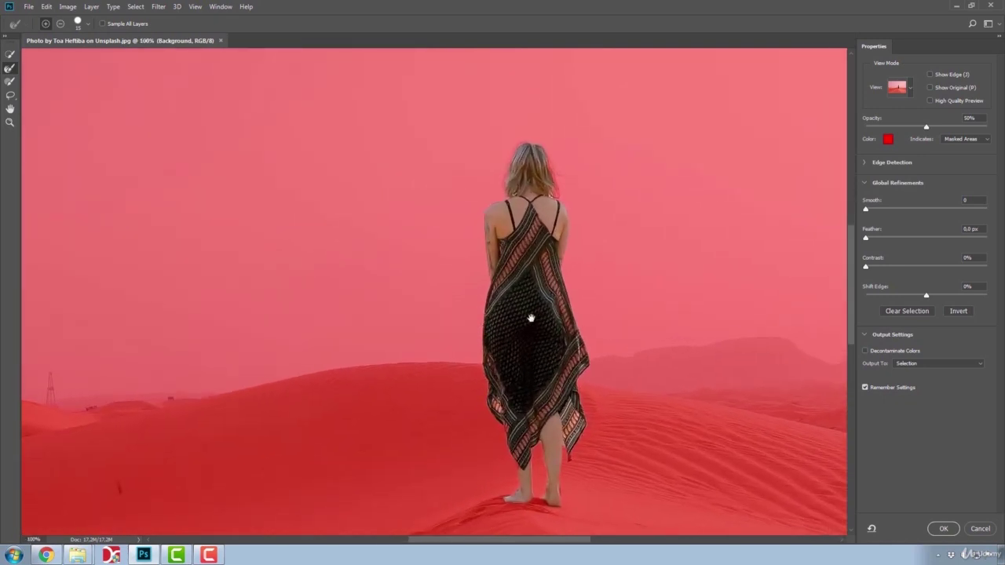
drag(530, 322, 442, 315)
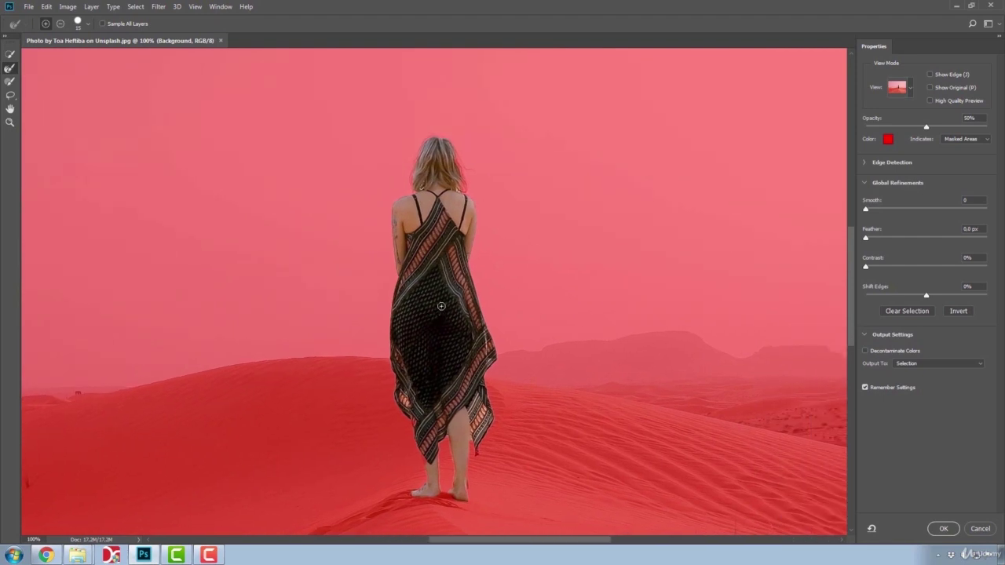
key(ctrl+plus)
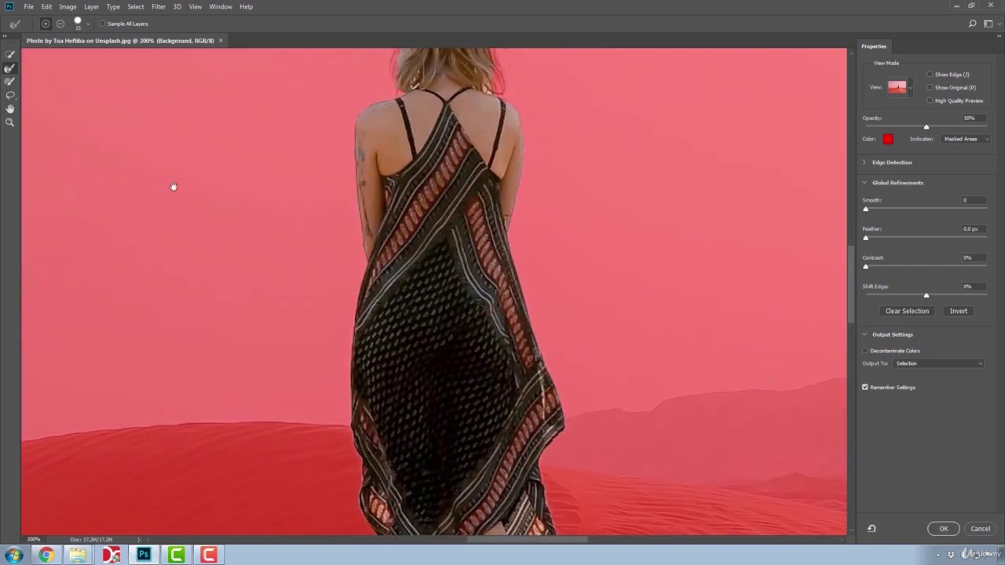
drag(225, 207, 259, 303)
scroll(263, 306, up, 3)
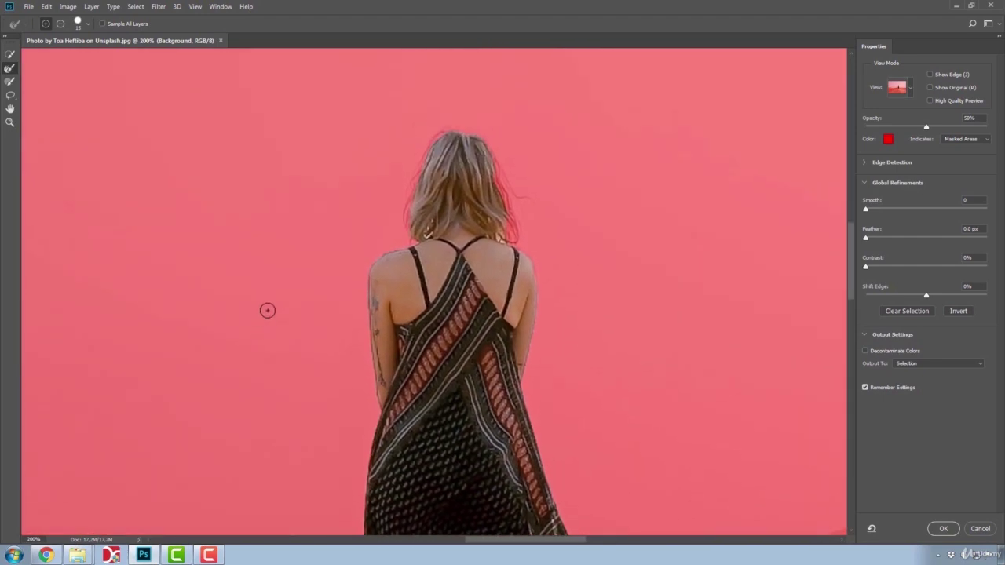
click(10, 56)
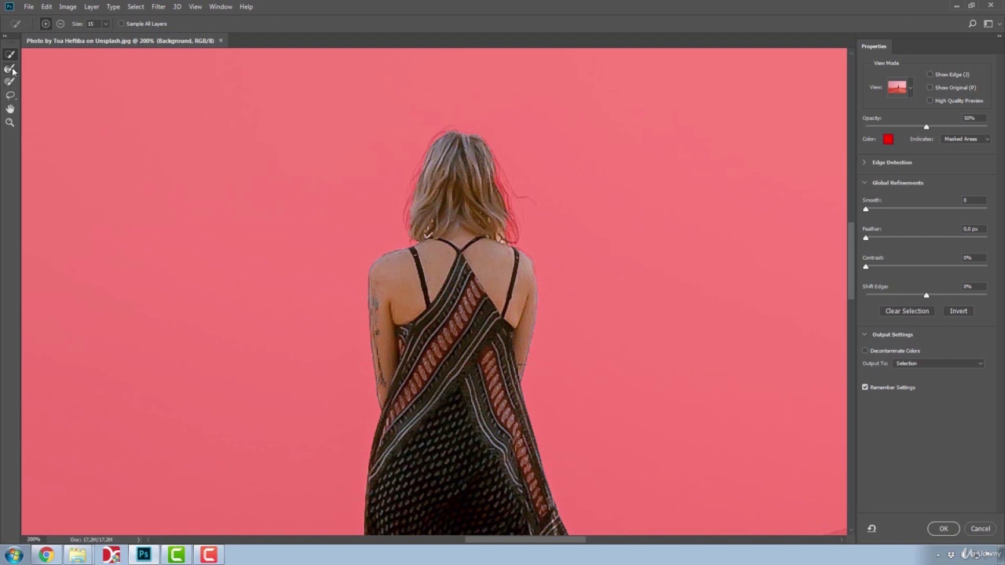
click(11, 69)
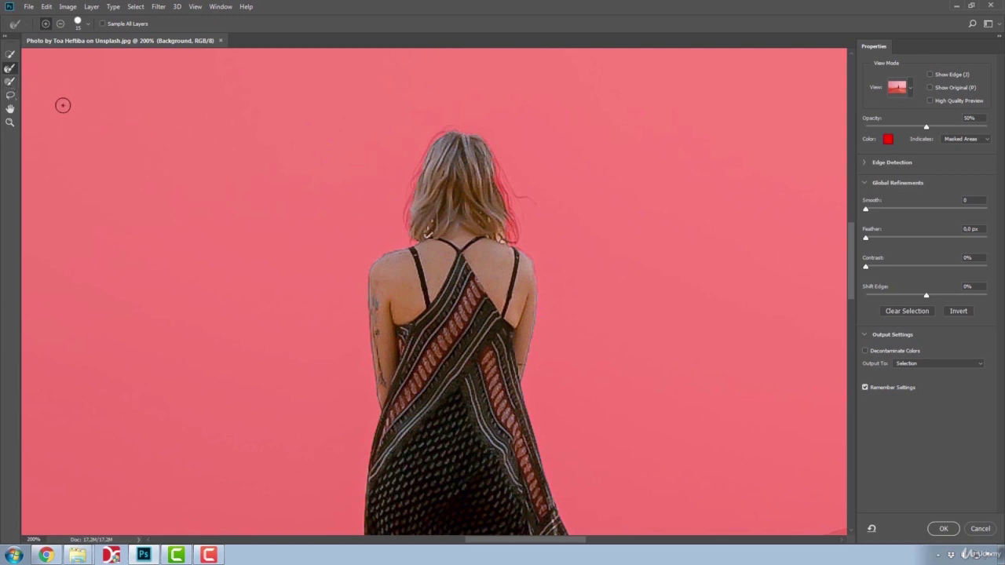
key(bracketleft)
mouse_move(495, 172)
mouse_down()
mouse_move(507, 229)
mouse_move(501, 205)
mouse_move(424, 232)
mouse_move(411, 221)
mouse_move(438, 186)
mouse_up()
mouse_move(447, 138)
mouse_down()
mouse_move(415, 193)
mouse_move(497, 231)
mouse_move(507, 220)
mouse_move(500, 196)
mouse_up()
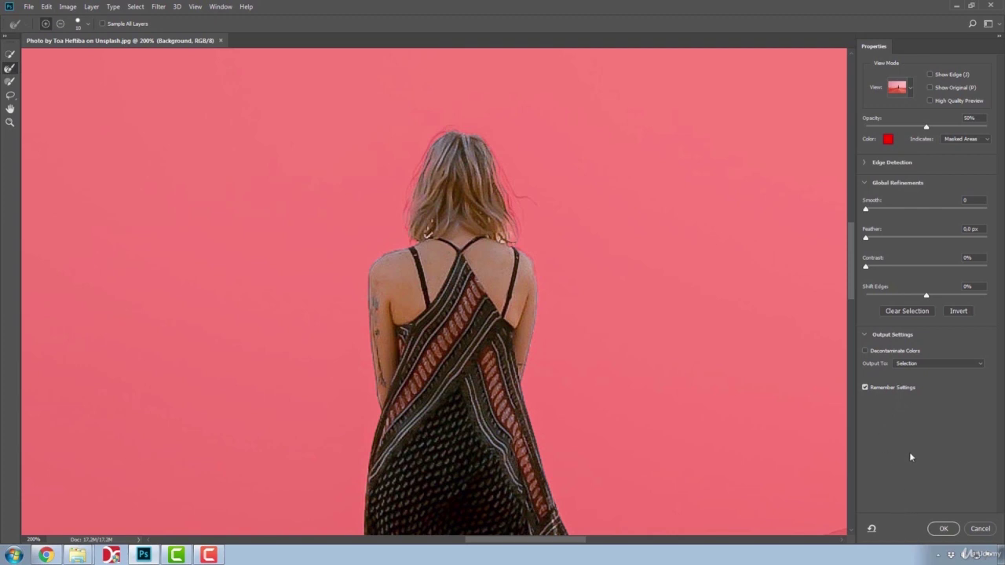
- Set the output to Selection and apply the refined mask
click(920, 363)
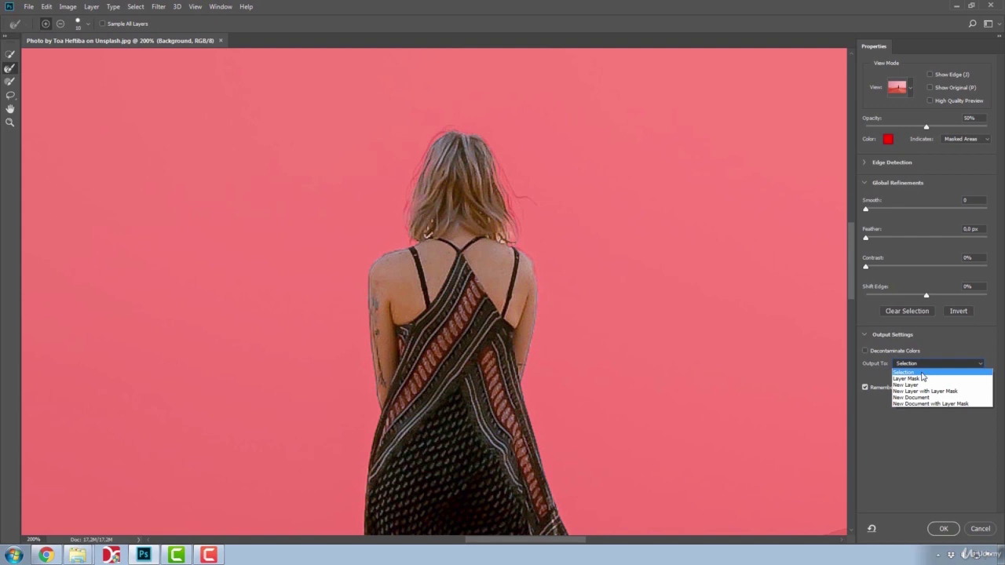
click(922, 373)
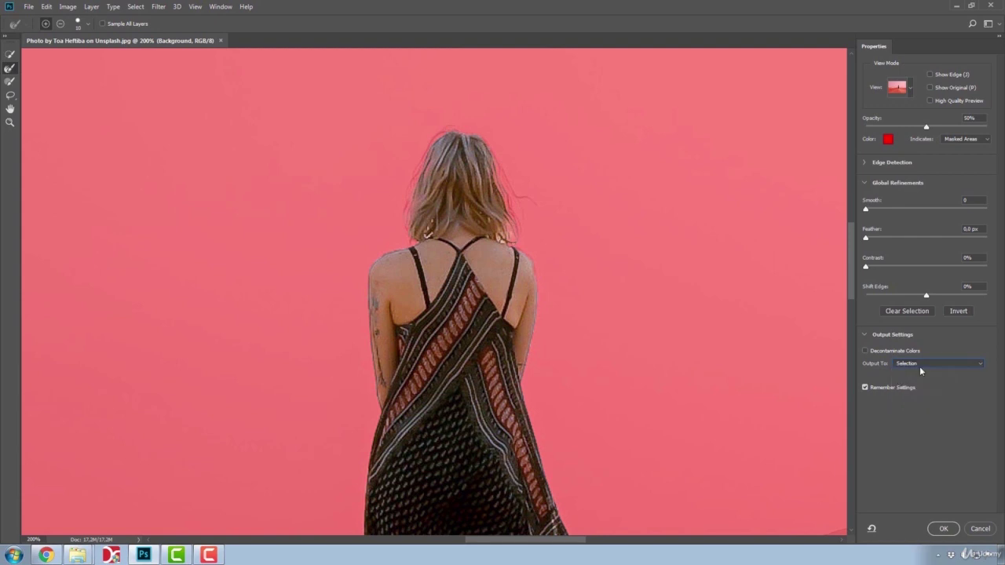
click(941, 528)
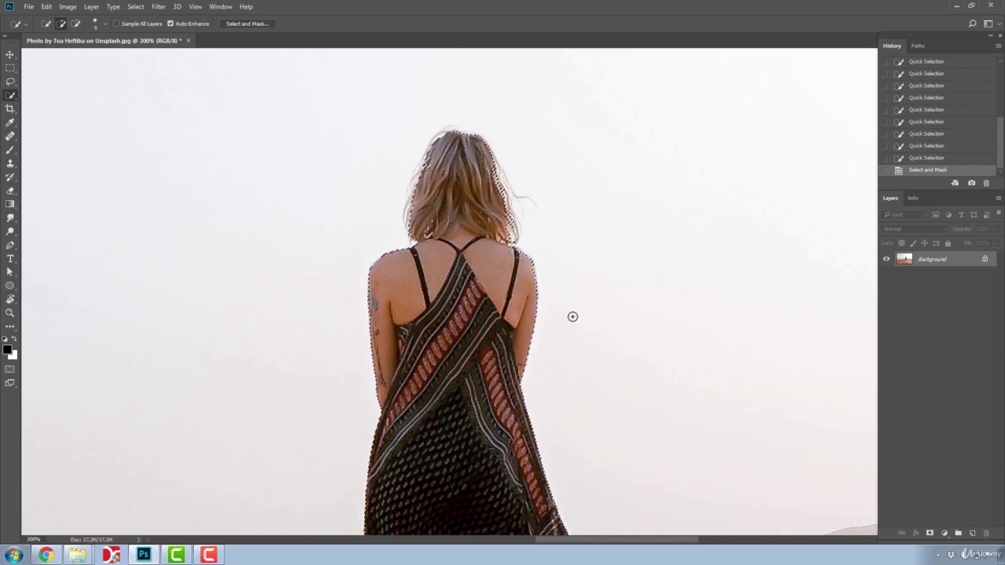
- Set the hue of the selected woman to -18 with a Hue/Saturation adjustment and clear the selection
key(ctrl+0)
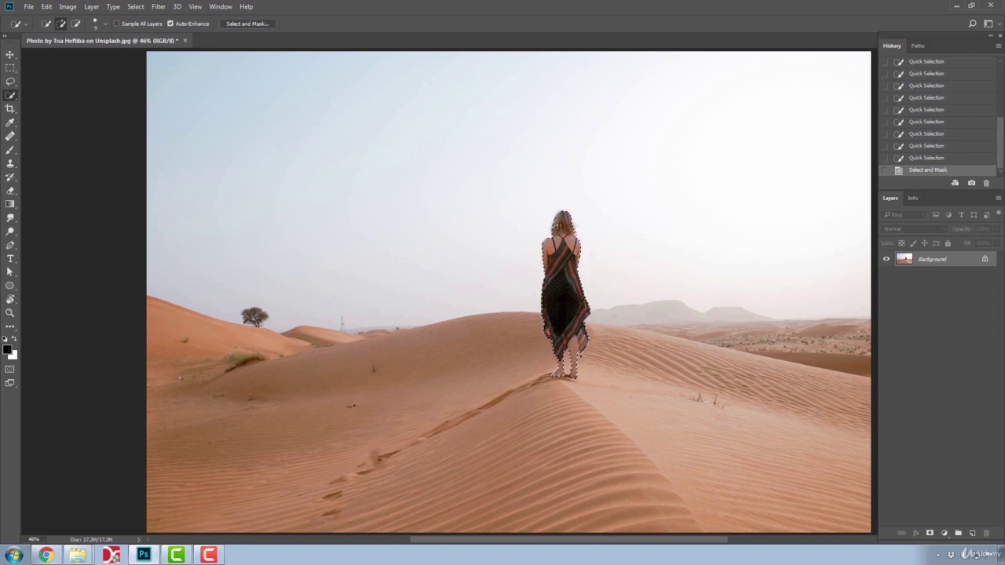
click(580, 275)
key(ctrl+u)
key(Down)
key(Down)
key(Down)
key(Down)
key(Down)
key(Down)
key(Down)
key(Down)
key(Down)
key(Down)
key(Down)
key(Down)
key(Down)
key(Down)
key(Down)
key(Down)
key(Down)
key(Down)
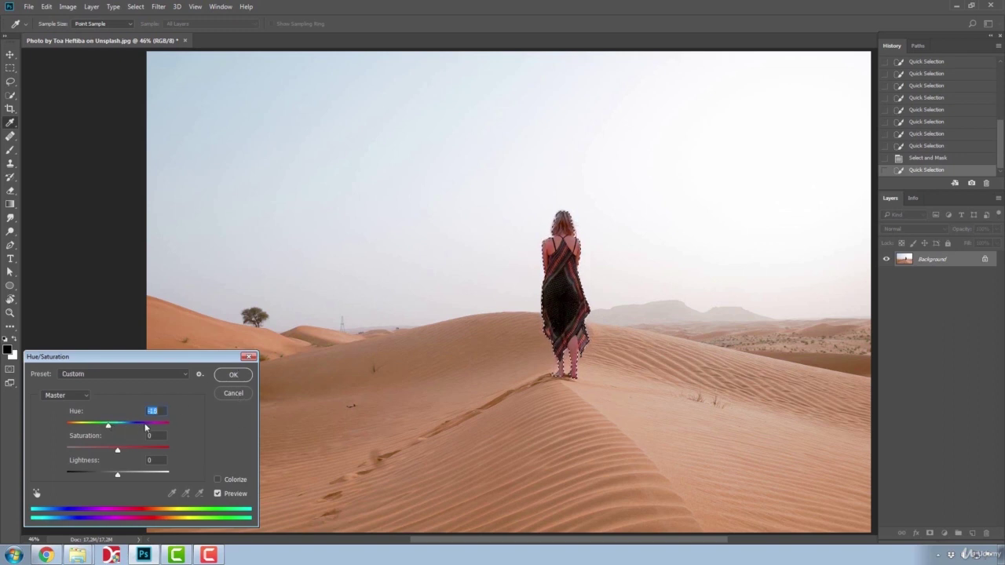
key(Return)
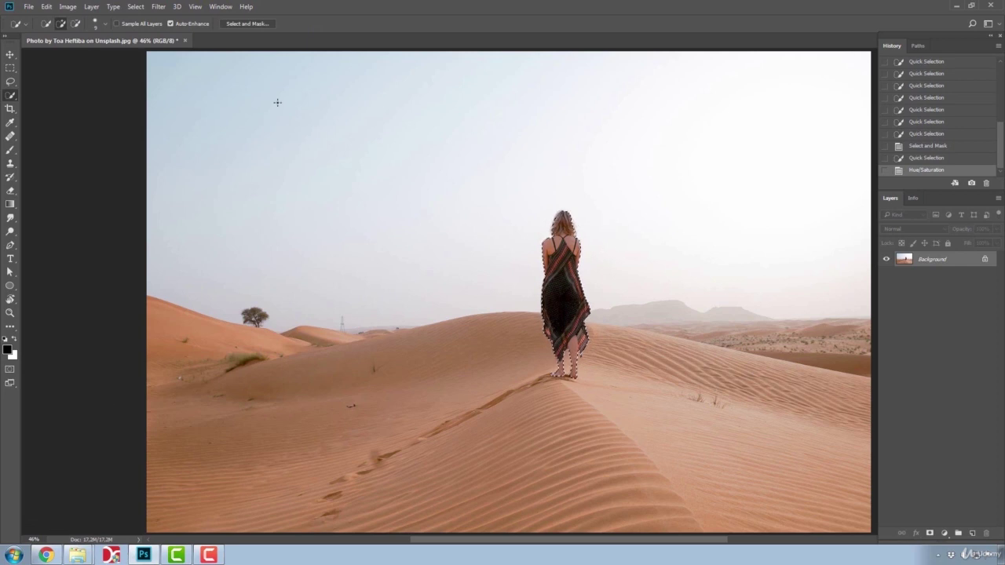
click(132, 7)
click(145, 29)
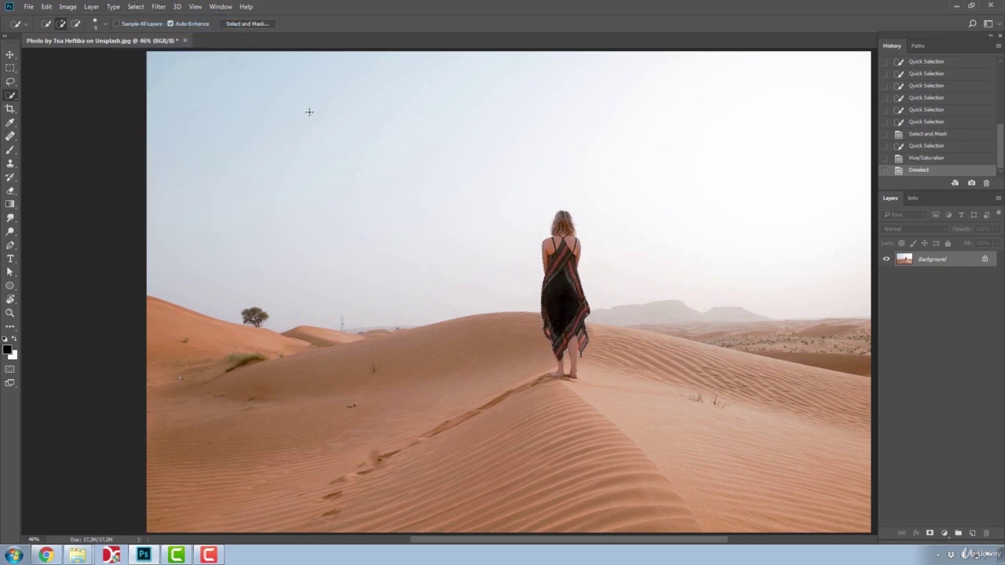